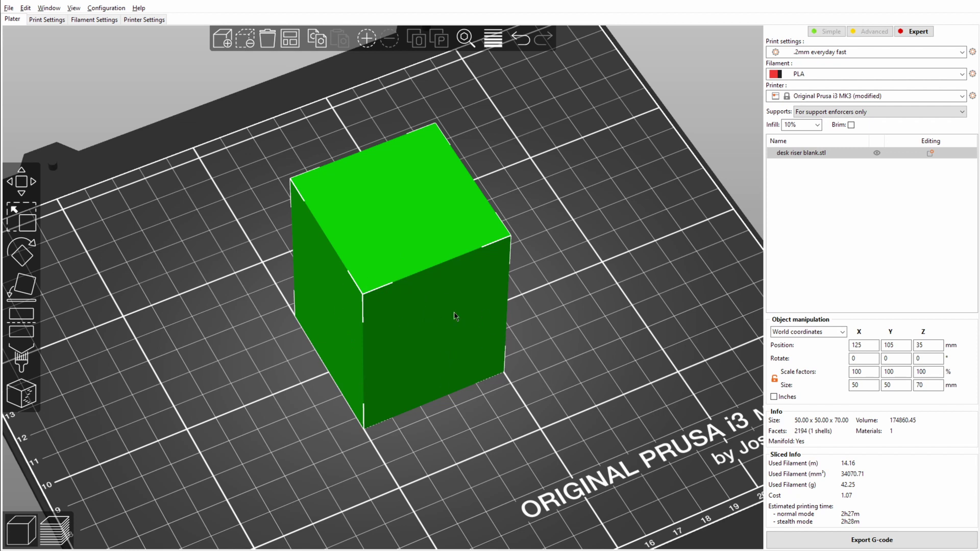
Step: Load WitcherPendant.stl as an added part of the desk riser blank
right_click(416, 302)
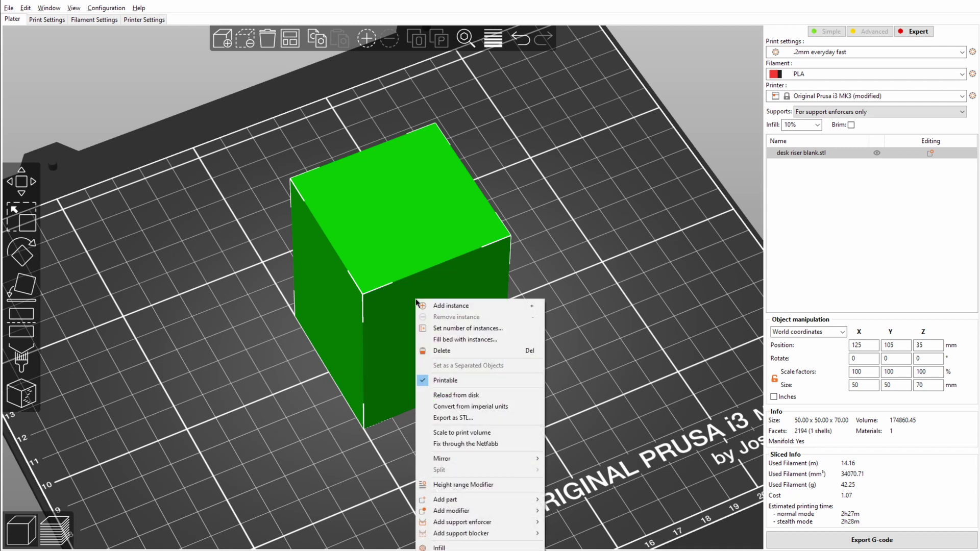
click(427, 158)
right_click(427, 158)
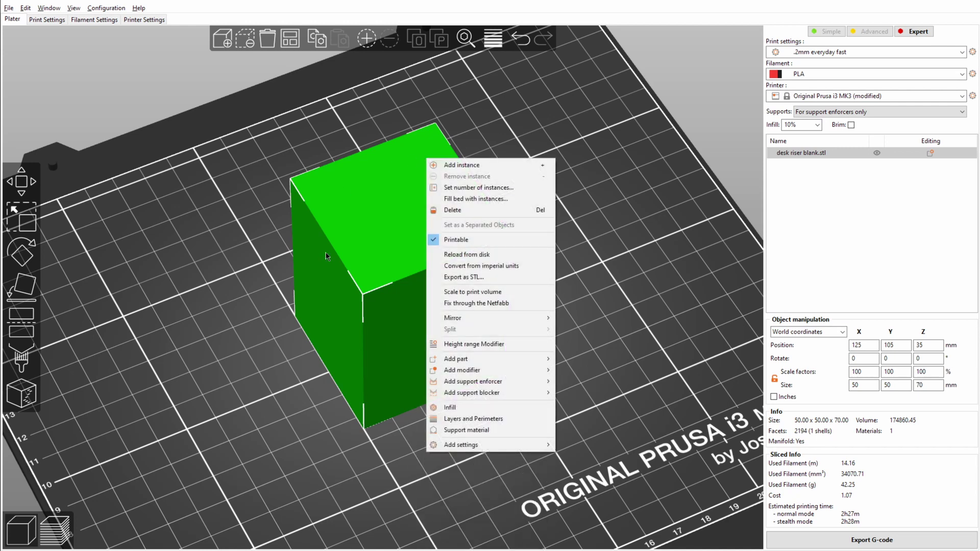
mouse_move(530, 361)
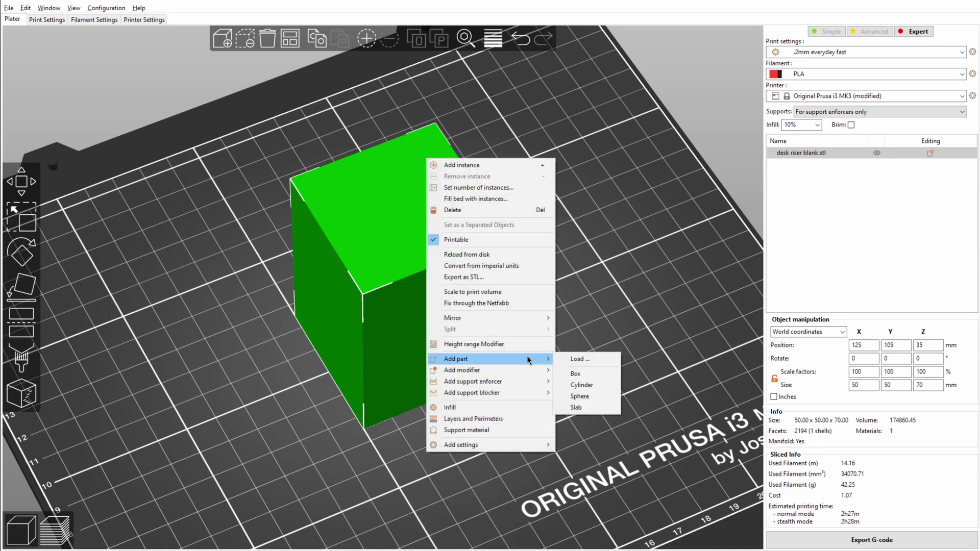
click(580, 360)
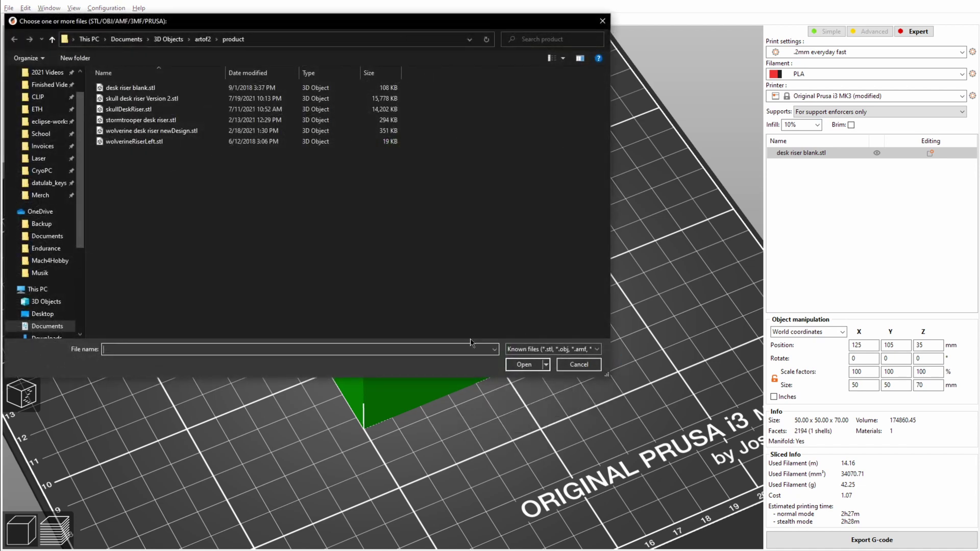
click(541, 363)
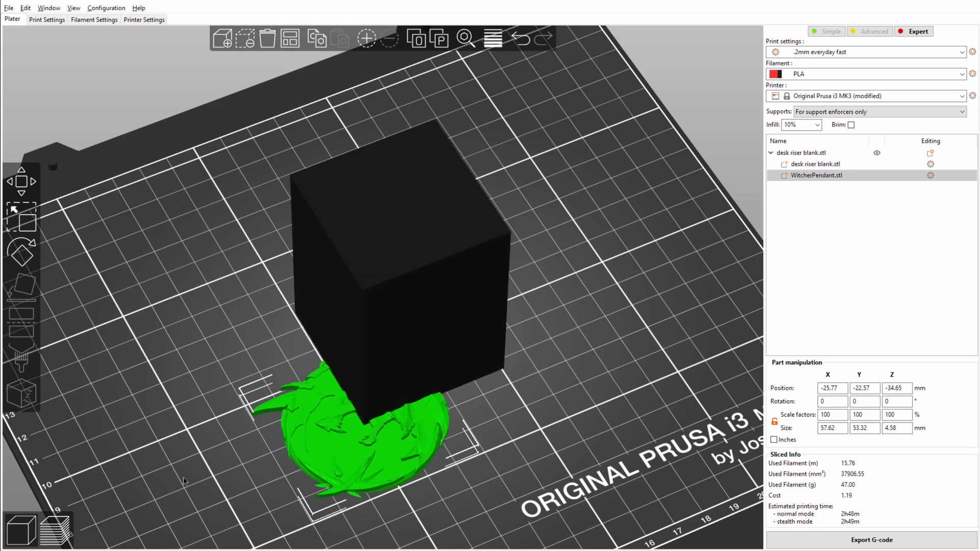
Step: Rotate the pendant part 90° about the X axis so it stands upright
click(21, 252)
drag(157, 339, 235, 303)
drag(431, 245, 536, 466)
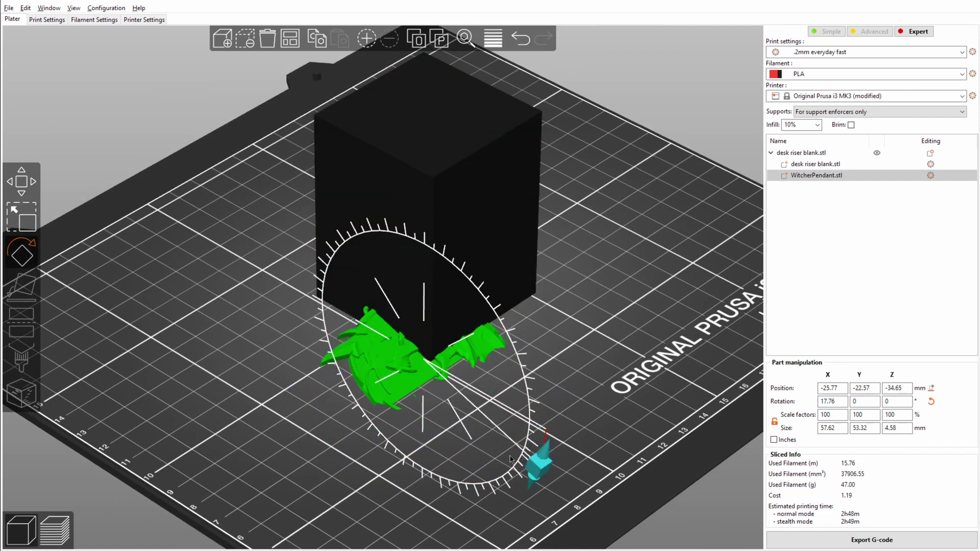
Step: Embed the pendant in the riser's front face at about X -0.68, Y -24.93, Z 1.57 mm, scaled to about 82%
key(m)
drag(483, 323, 440, 274)
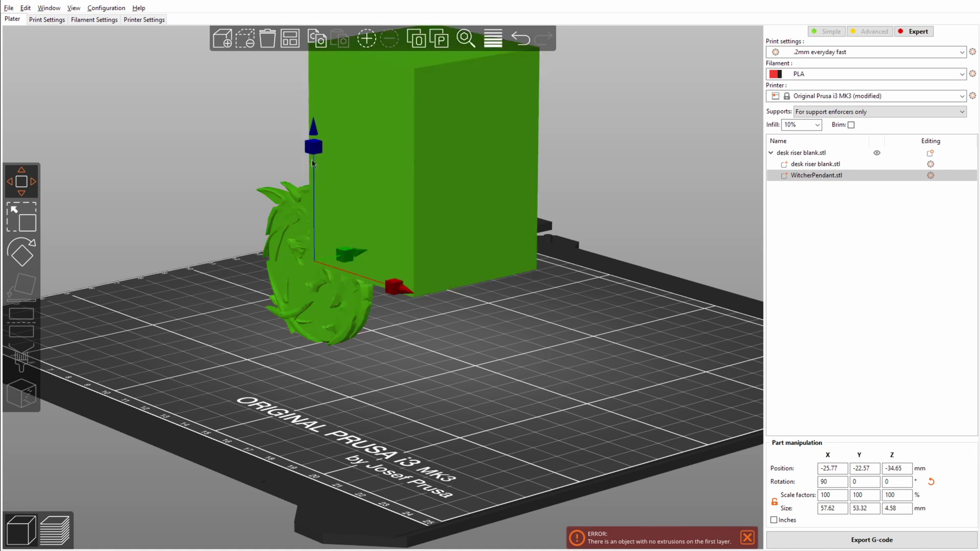
drag(310, 152, 314, 115)
drag(397, 255, 440, 254)
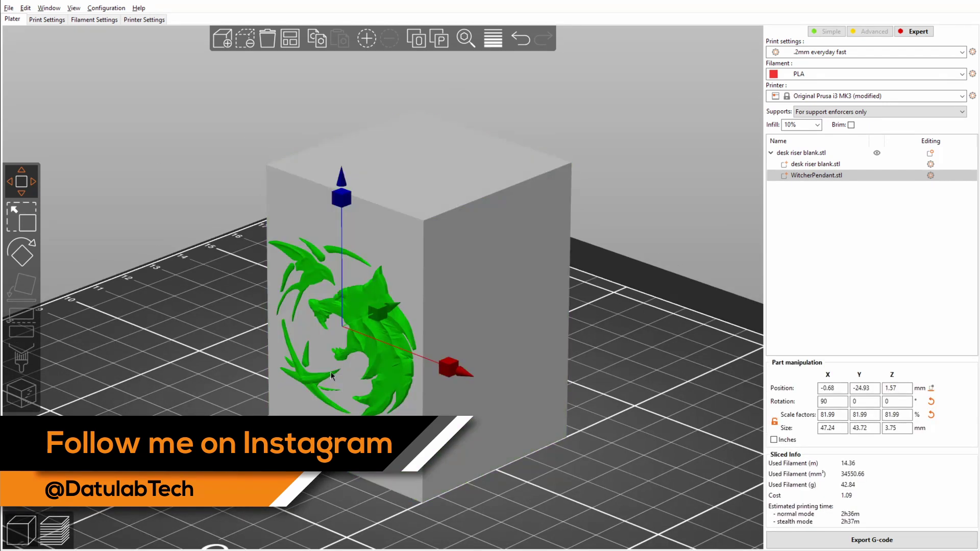
Step: Select the whole desk riser object and examine how the pendant merges with its front face
scroll(526, 305, up, 4)
scroll(683, 276, down, 6)
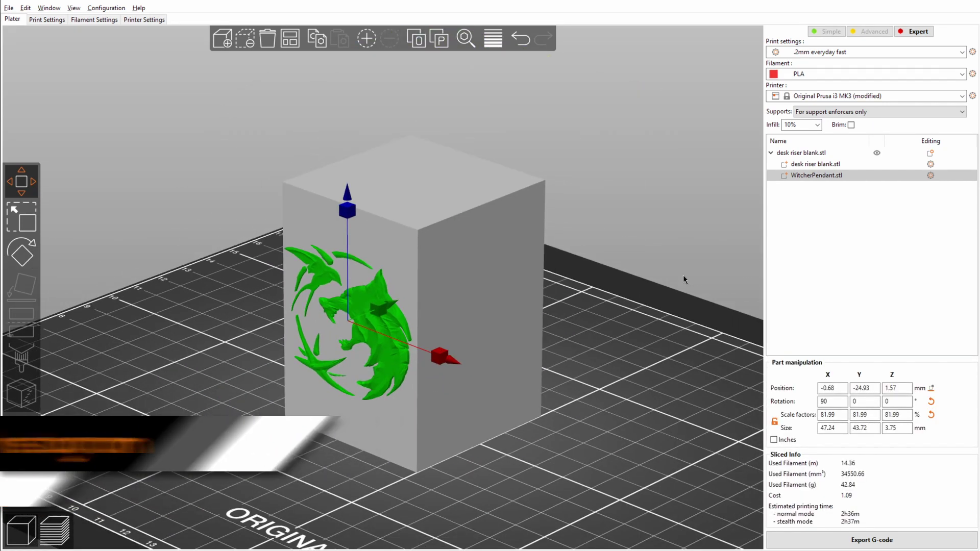
click(806, 153)
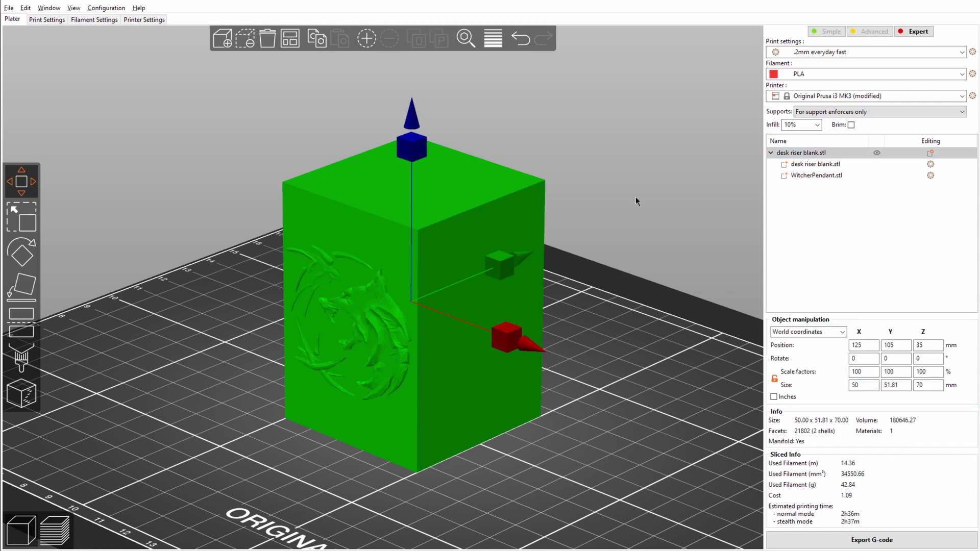
click(633, 191)
click(399, 290)
right_drag(273, 331, 362, 286)
scroll(278, 397, up, 4)
scroll(280, 406, down, 5)
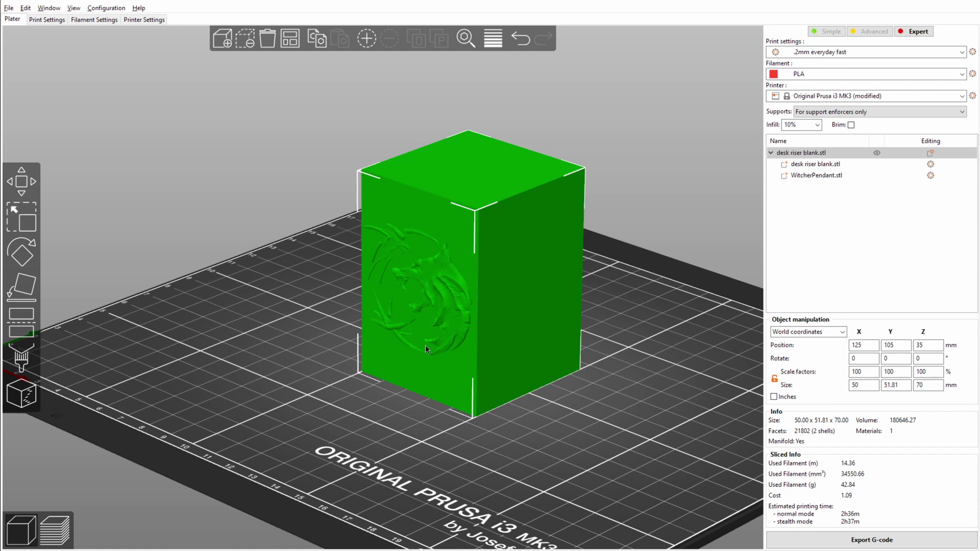
Step: Look up the option for exporting the plate as an STL file
click(8, 8)
mouse_move(81, 91)
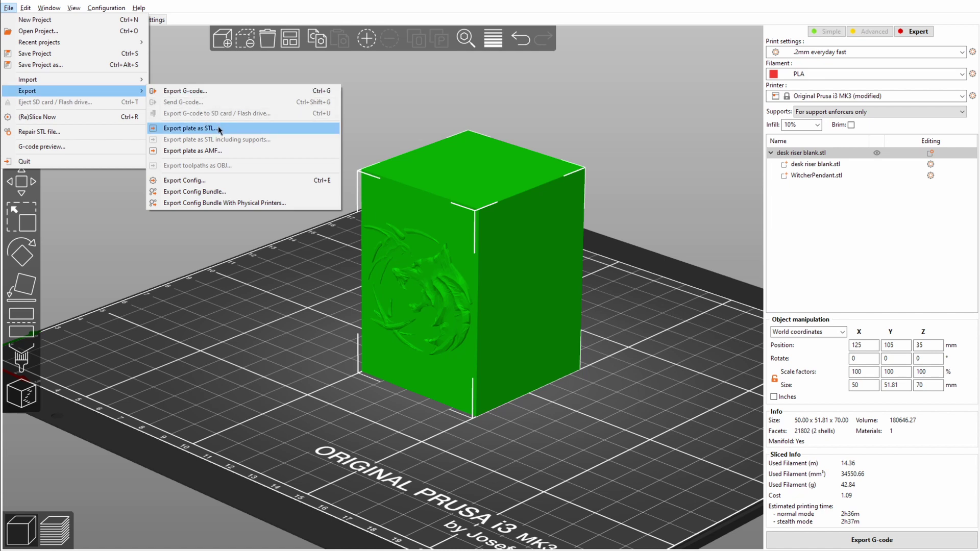
click(645, 247)
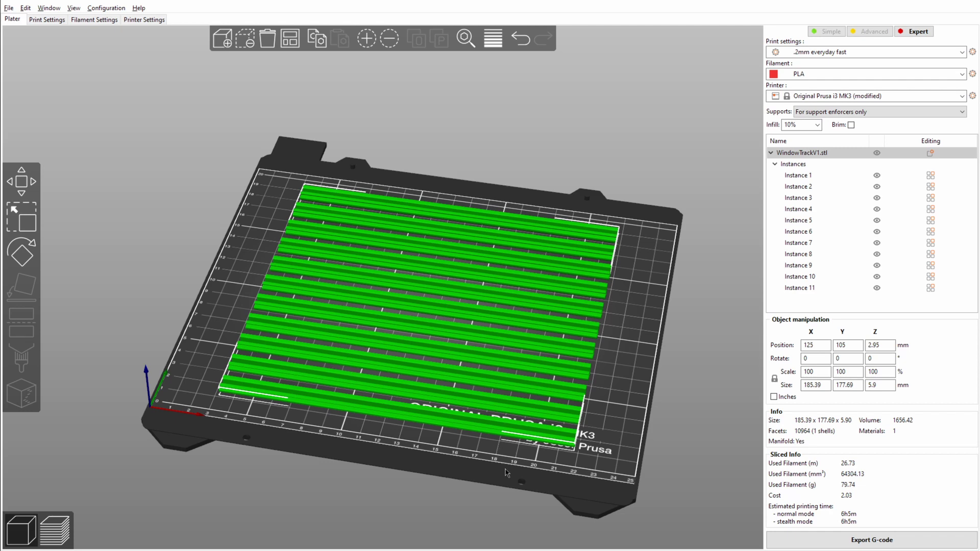
Step: Add a box shape to the build plate with the WindowTrackV1 instances
drag(506, 472, 393, 443)
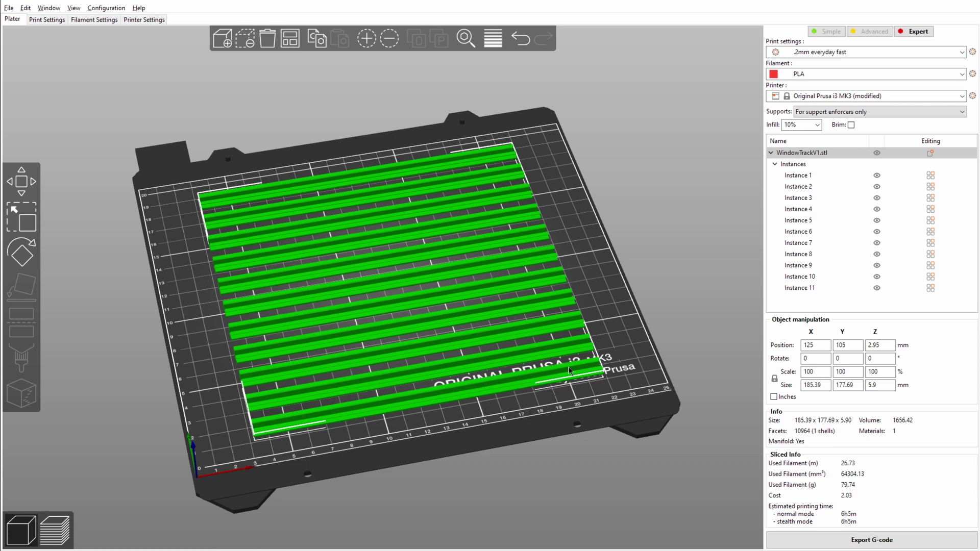
scroll(531, 414, up, 1)
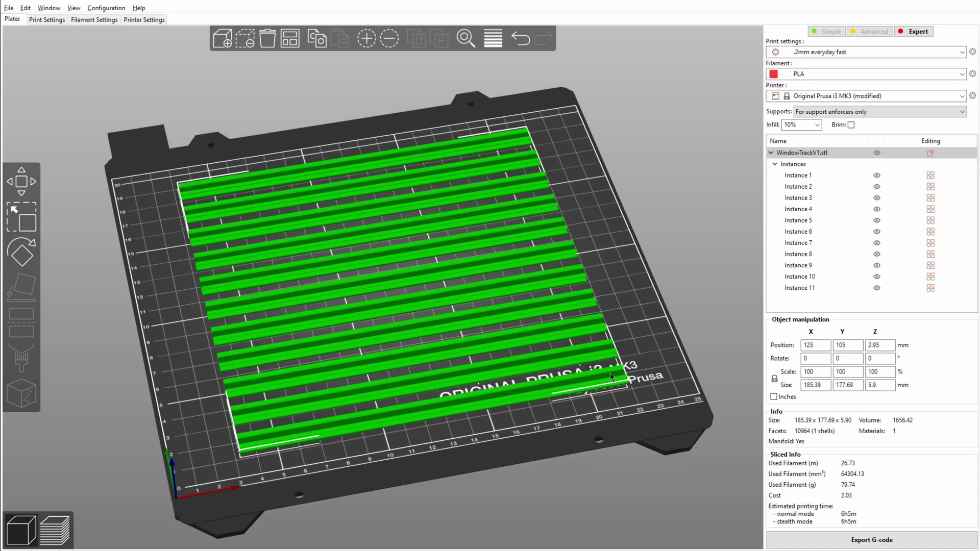
drag(691, 344, 638, 340)
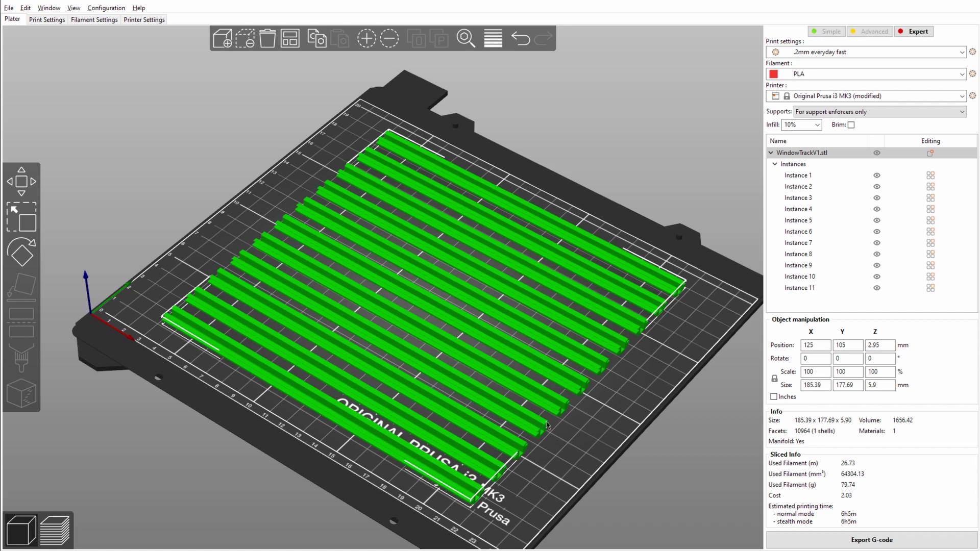
click(584, 421)
right_click(593, 413)
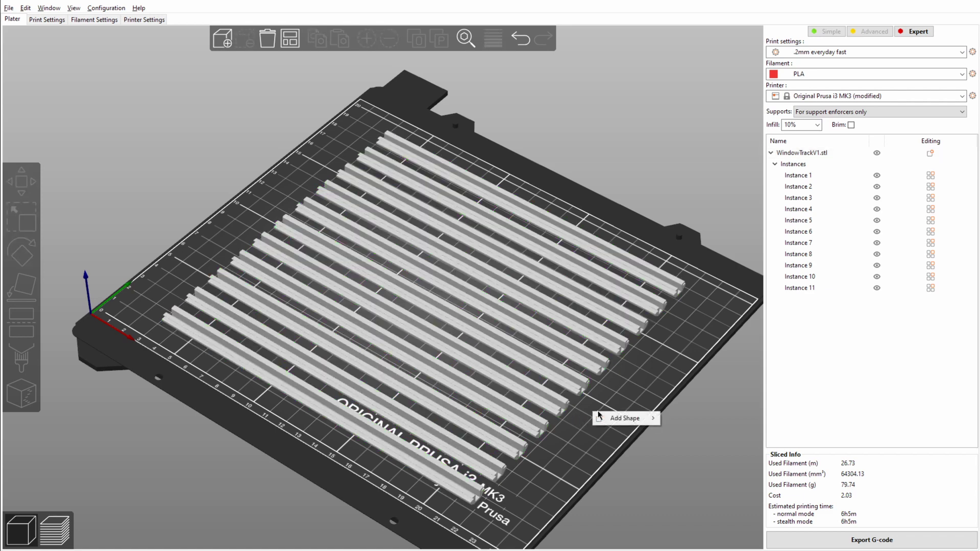
mouse_move(603, 415)
click(680, 416)
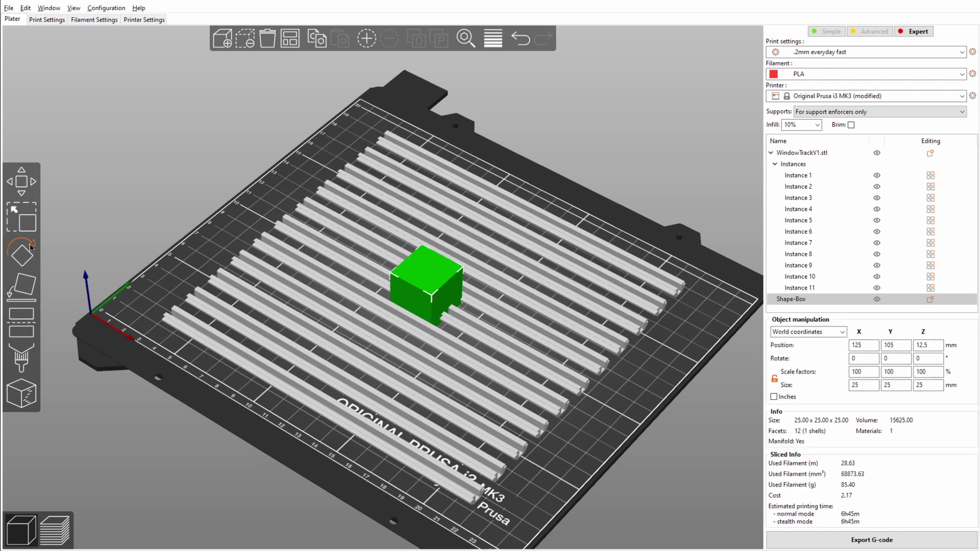
Step: Flatten the box by setting its Z scale factor to 0.4%
click(28, 226)
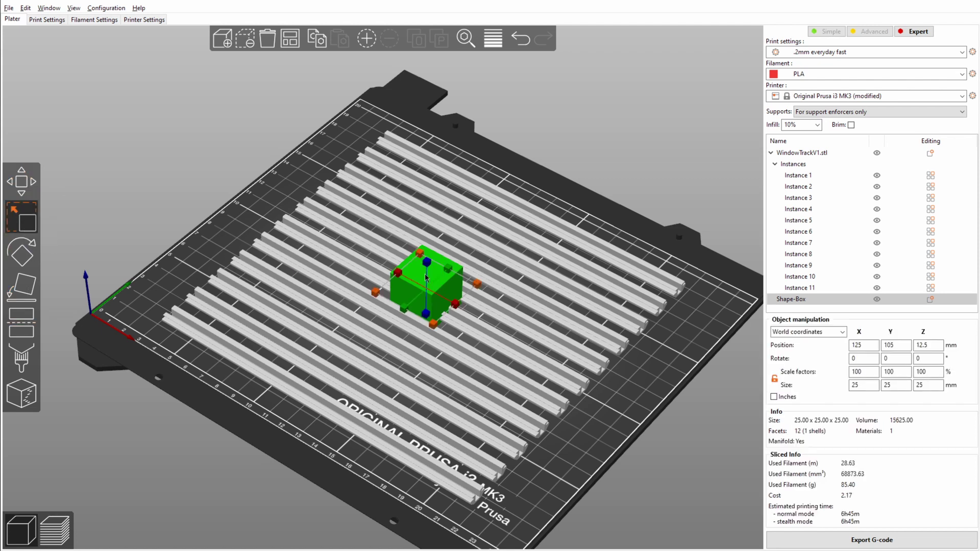
drag(427, 262, 426, 287)
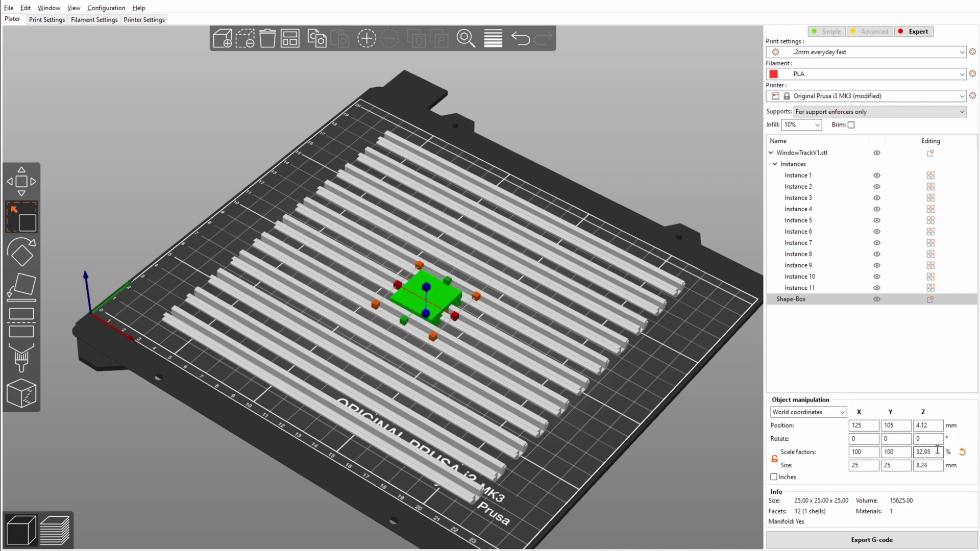
click(938, 450)
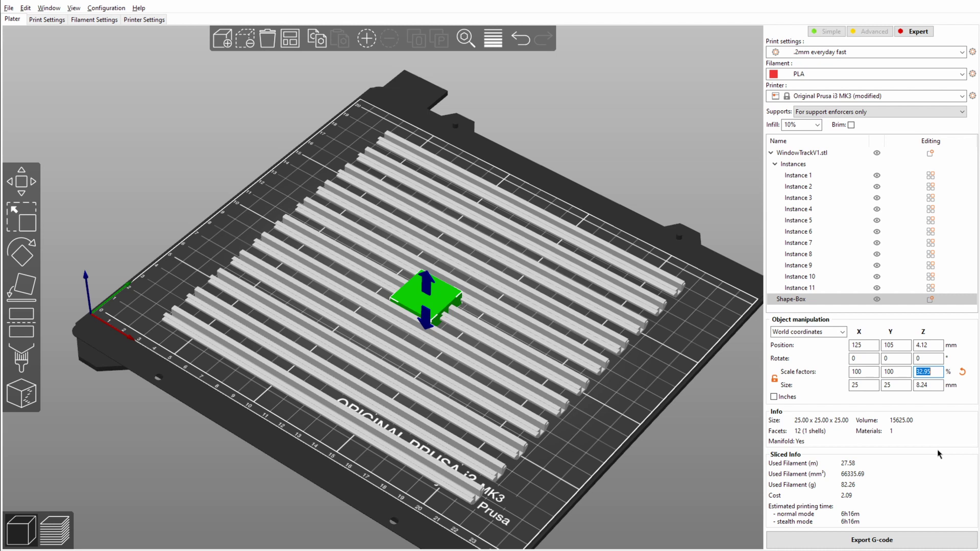
text(0.4)
key(Return)
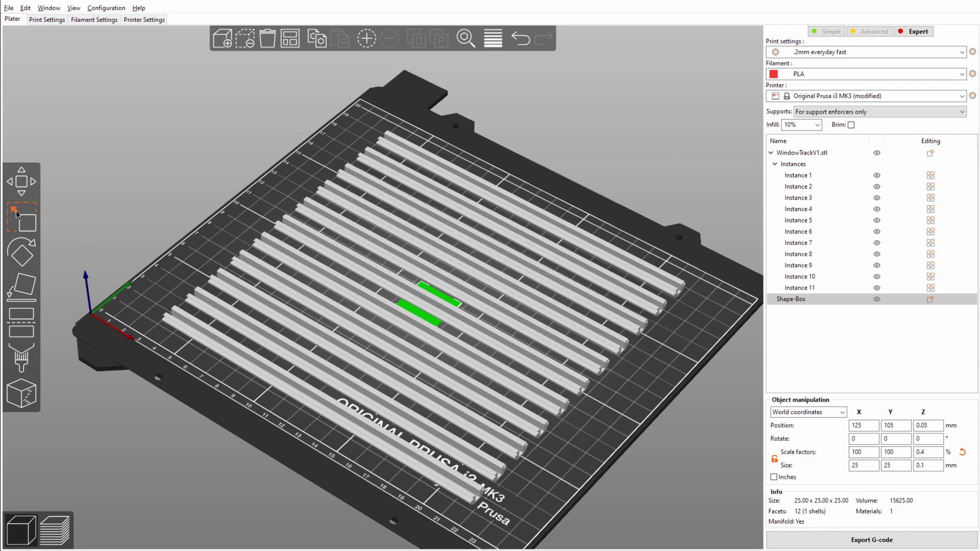
Step: Move the flat box to the tracks' high-X ends at about X 220.7 mm and stretch it to about 184 mm in Y
key(w)
drag(461, 327, 641, 429)
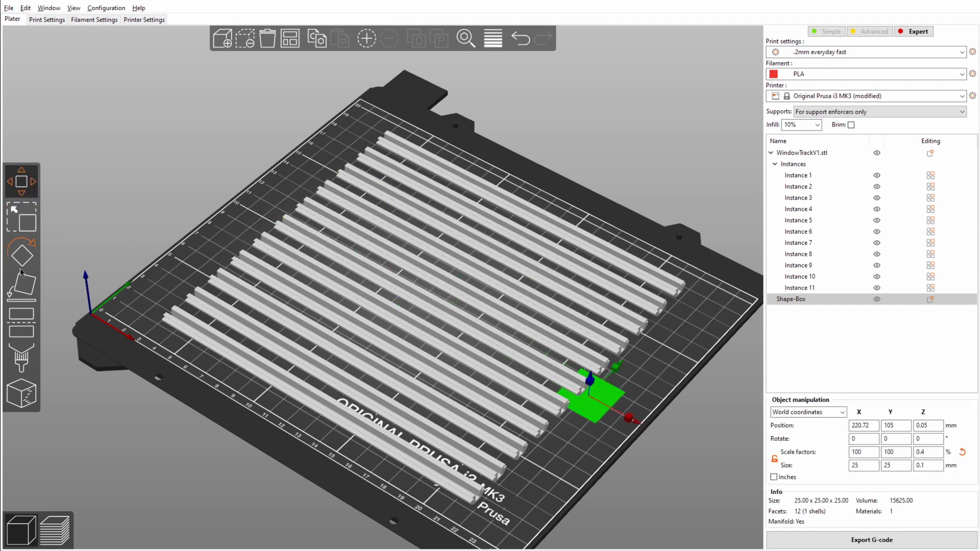
click(21, 217)
drag(615, 375, 884, 156)
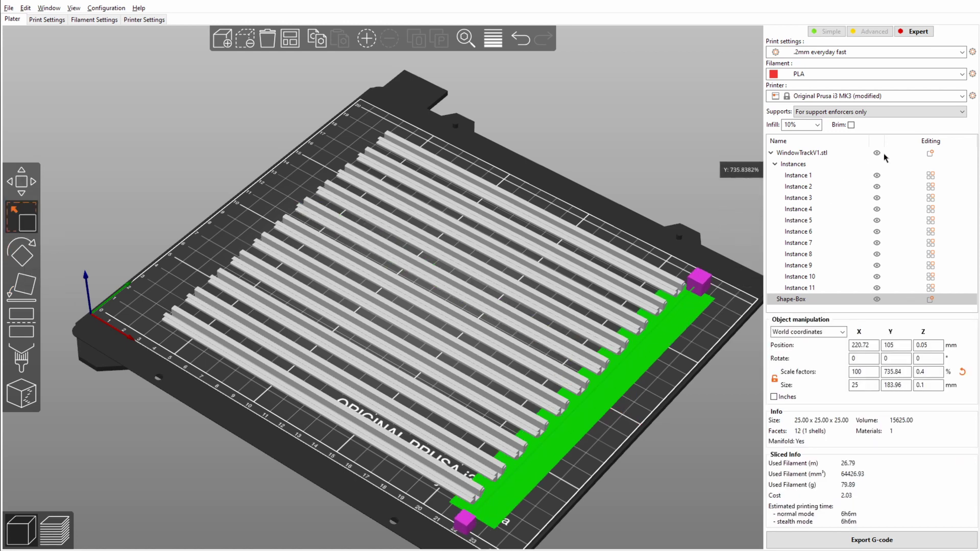
Step: Narrow the flat box to about 7.75 mm in X and shift it under the track ends at about X 215.4 mm
drag(621, 409, 571, 410)
key(m)
drag(597, 434, 585, 425)
mouse_move(552, 462)
mouse_down()
mouse_move(558, 409)
mouse_move(558, 469)
mouse_up()
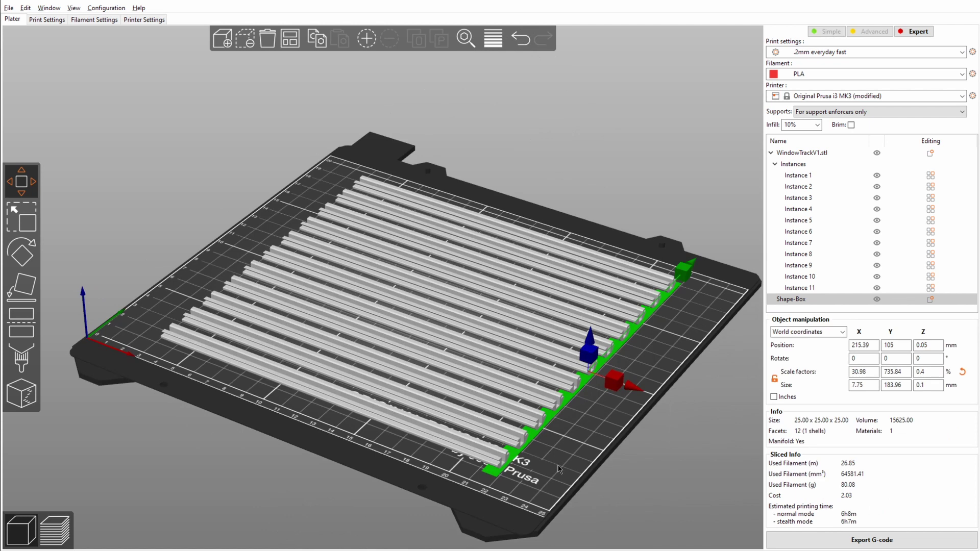
click(578, 410)
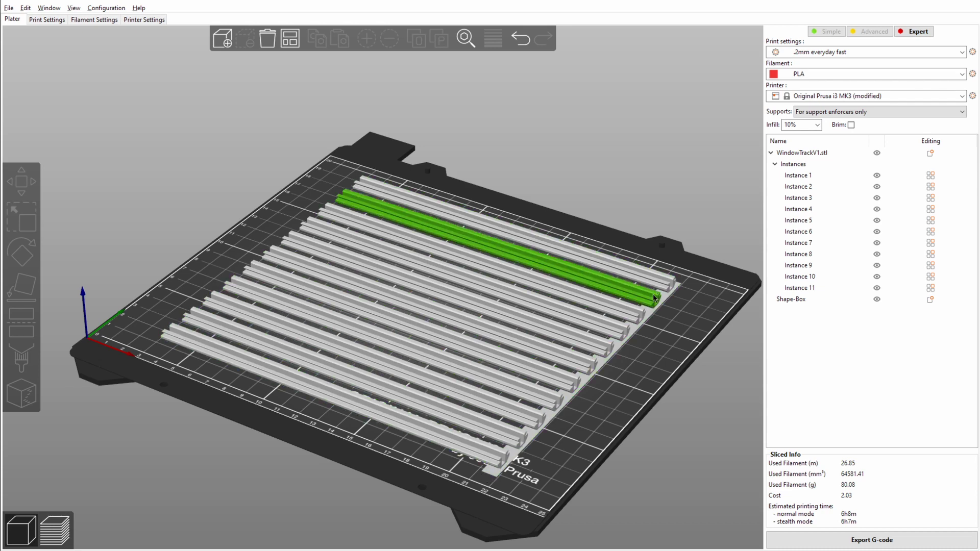
Step: Duplicate the flat connecting strip and move the copy under the opposite track ends at about X 33.6 mm
drag(523, 462, 517, 406)
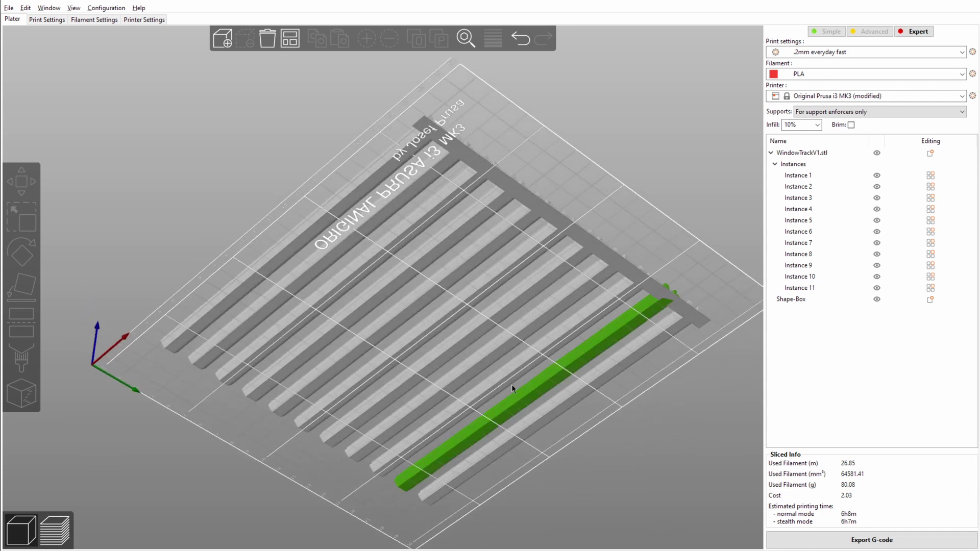
scroll(428, 131, up, 5)
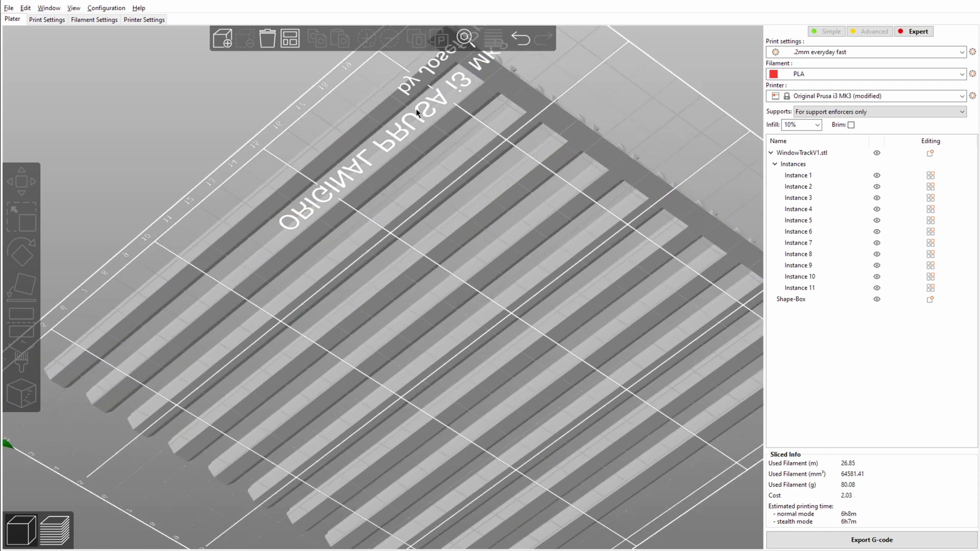
scroll(439, 99, down, 5)
drag(604, 164, 583, 200)
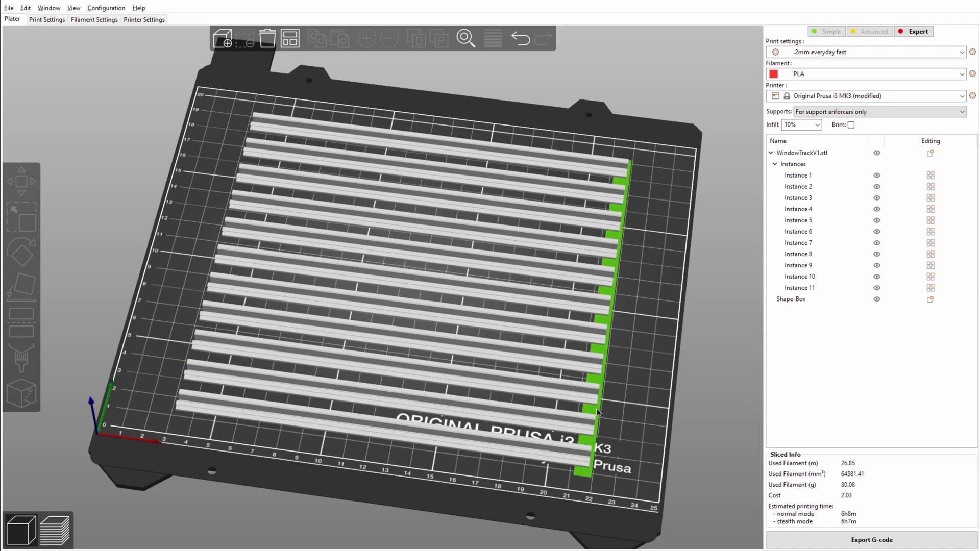
click(603, 295)
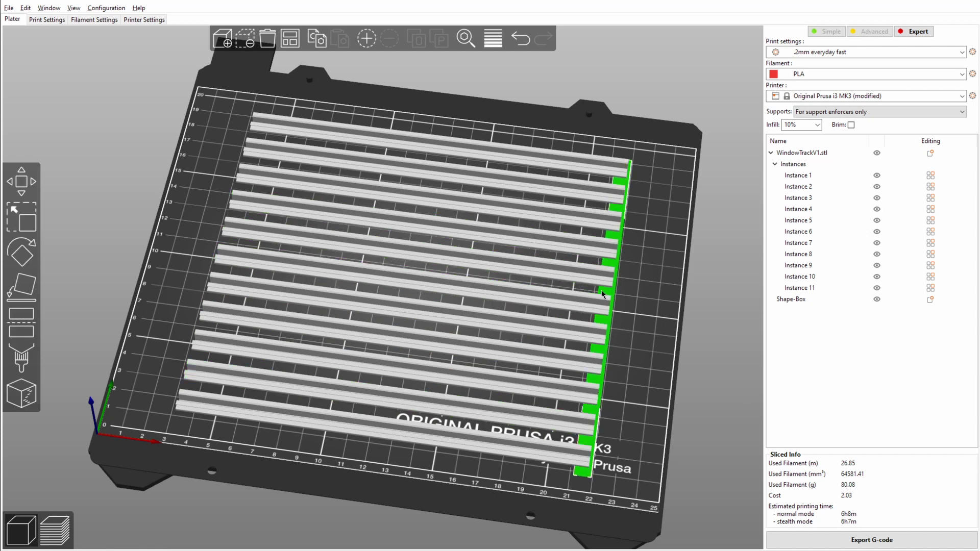
key(ctrl+c)
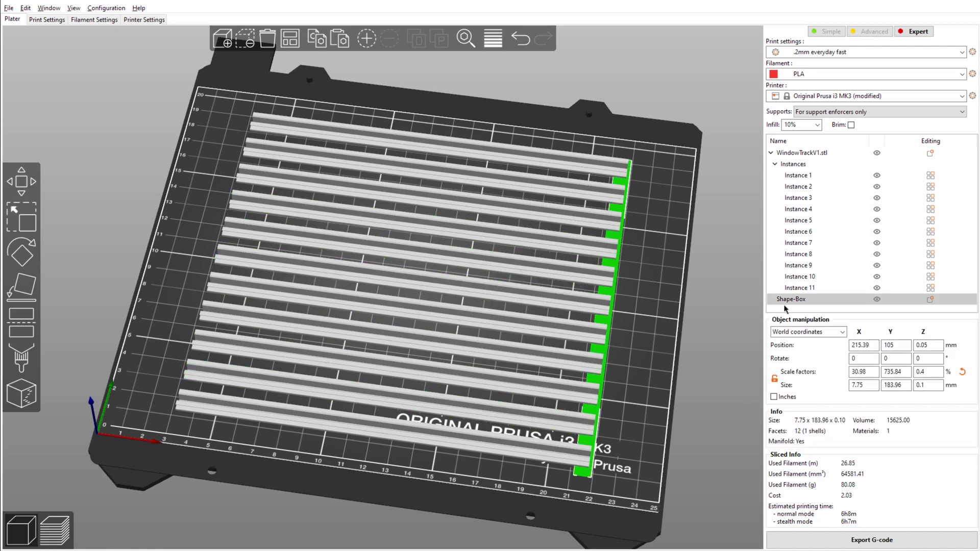
key(ctrl+v)
click(13, 182)
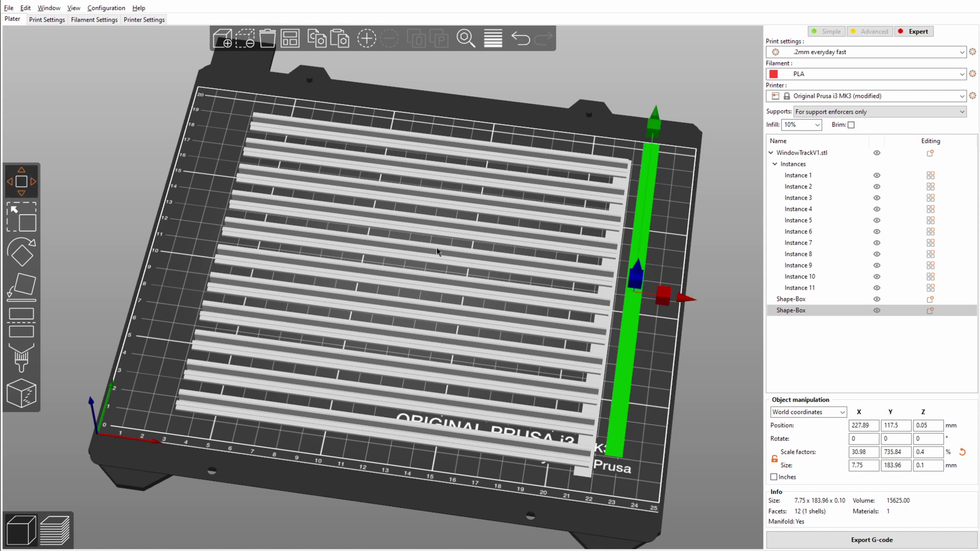
drag(666, 300, 244, 265)
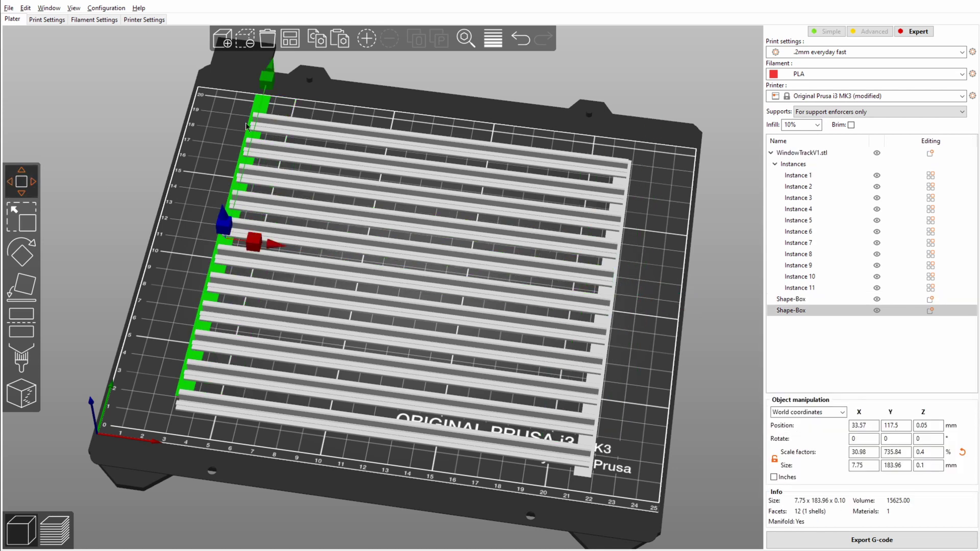
click(212, 159)
Step: Examine the tracks joined by both flat strips in the model view and in the sliced preview
drag(502, 409, 434, 482)
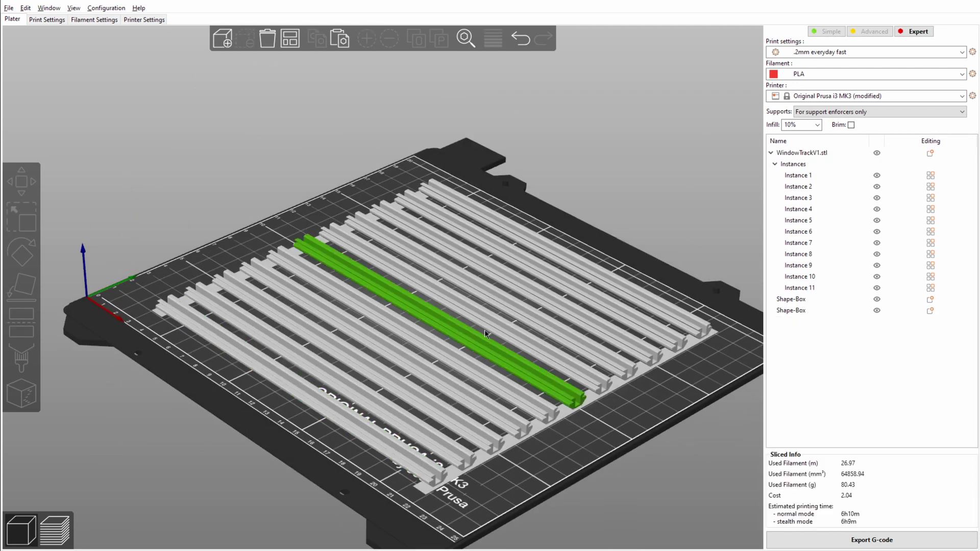
scroll(363, 431, up, 3)
scroll(364, 432, down, 3)
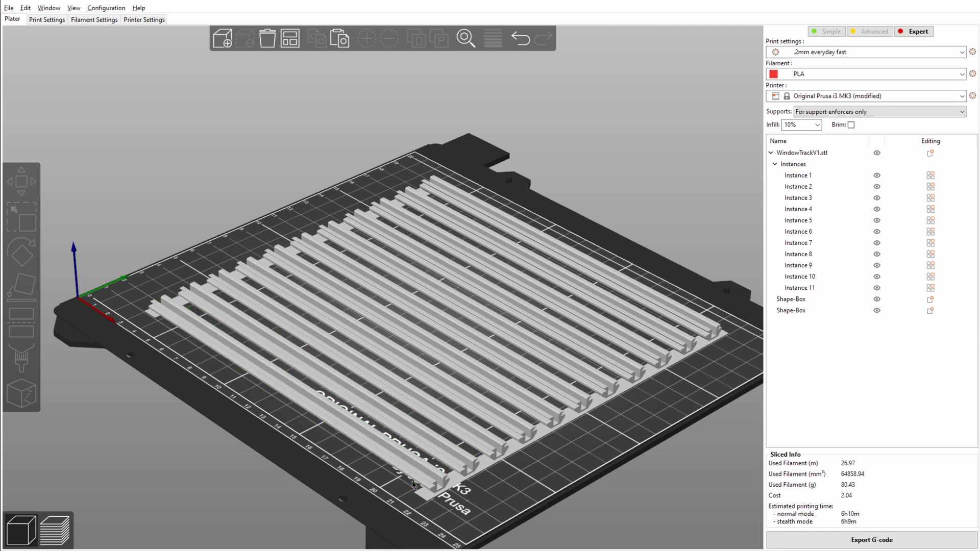
scroll(400, 466, up, 2)
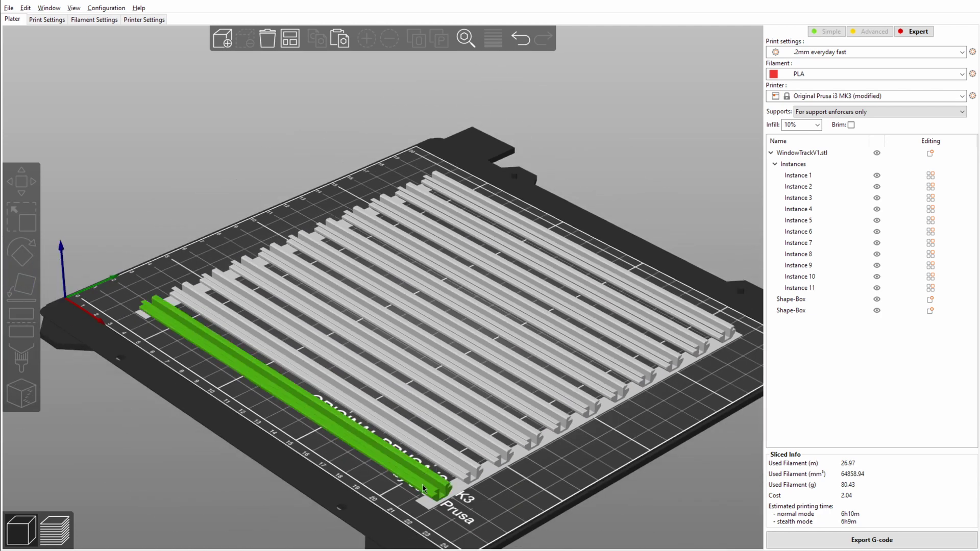
scroll(512, 484, up, 2)
scroll(328, 458, down, 3)
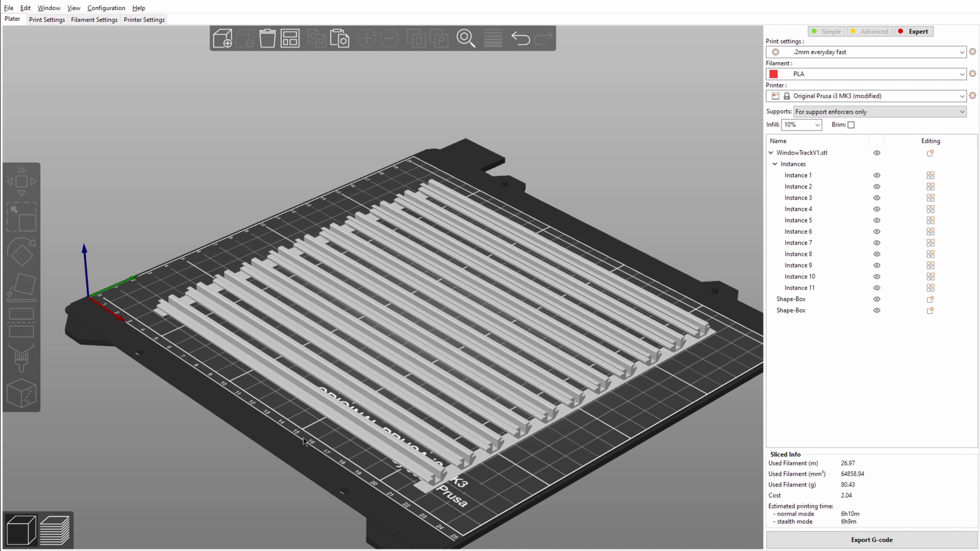
key(Tab)
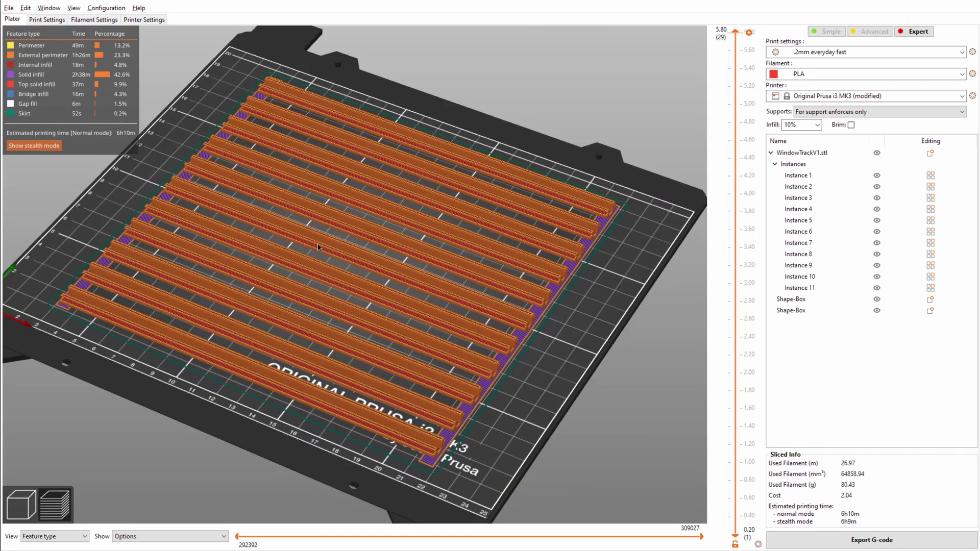
middle_drag(276, 420, 294, 460)
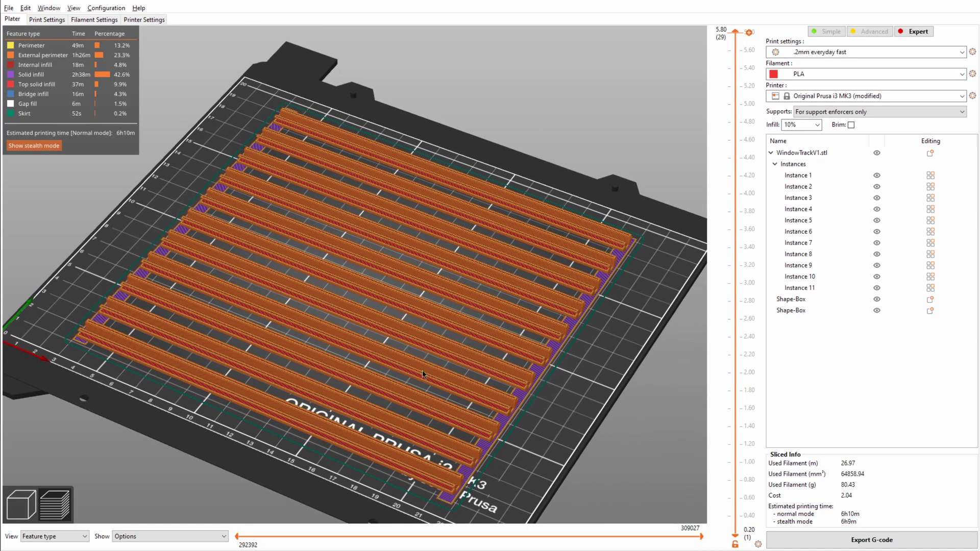